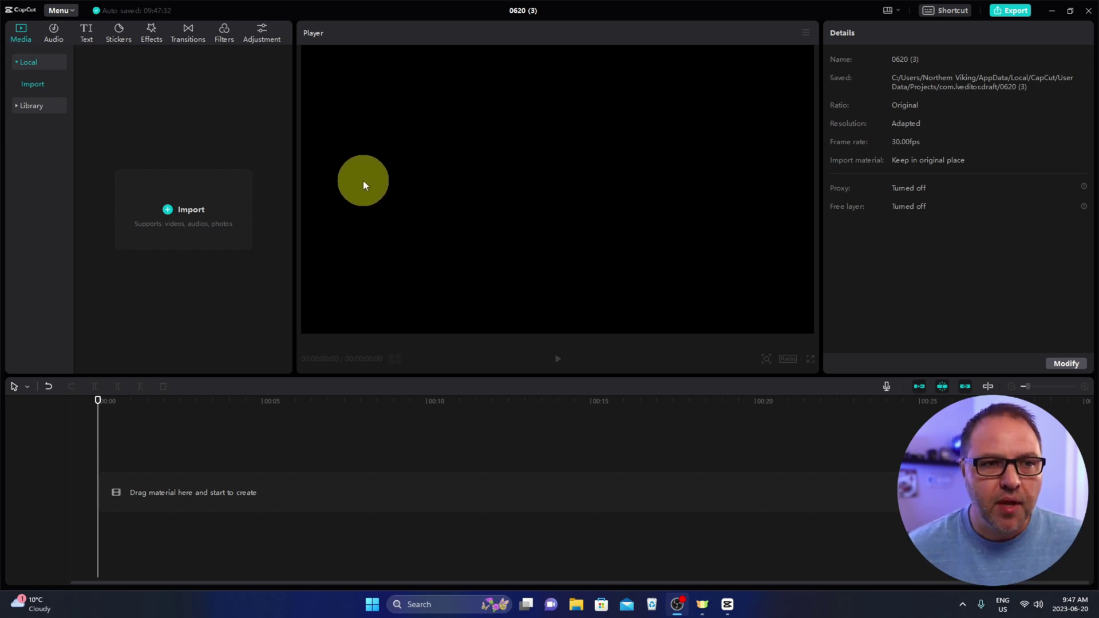
Step: Restore the empty CapCut window so the Belize 1 Video file on the desktop is visible
double_click(289, 7)
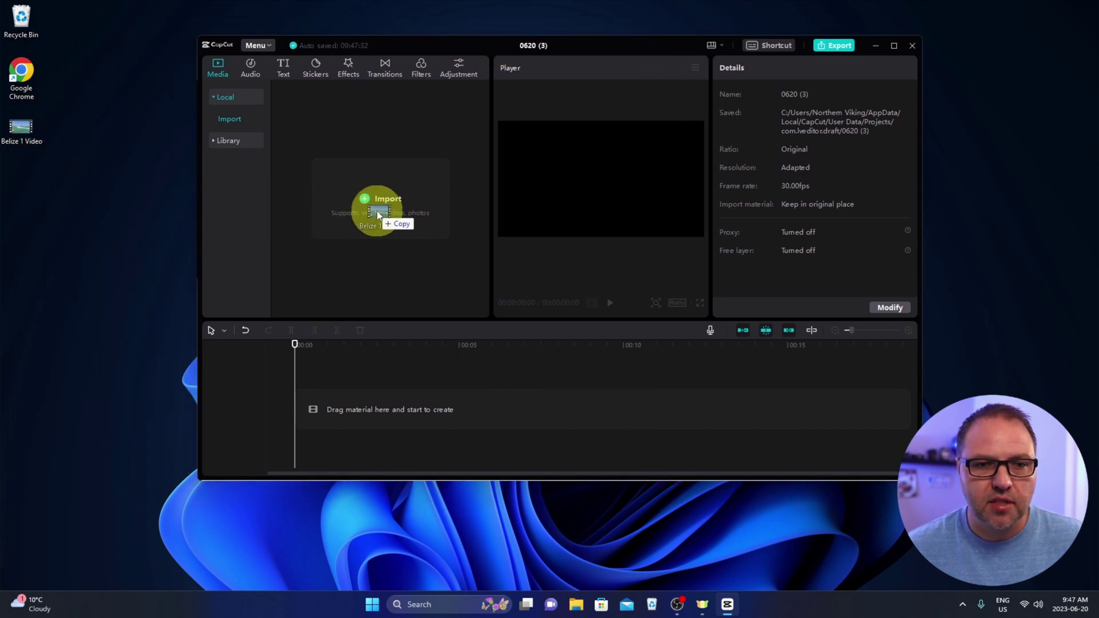
Step: Import Belize 1 Video, place it on the timeline full-screen, and preview it briefly
drag(21, 130, 374, 209)
click(895, 46)
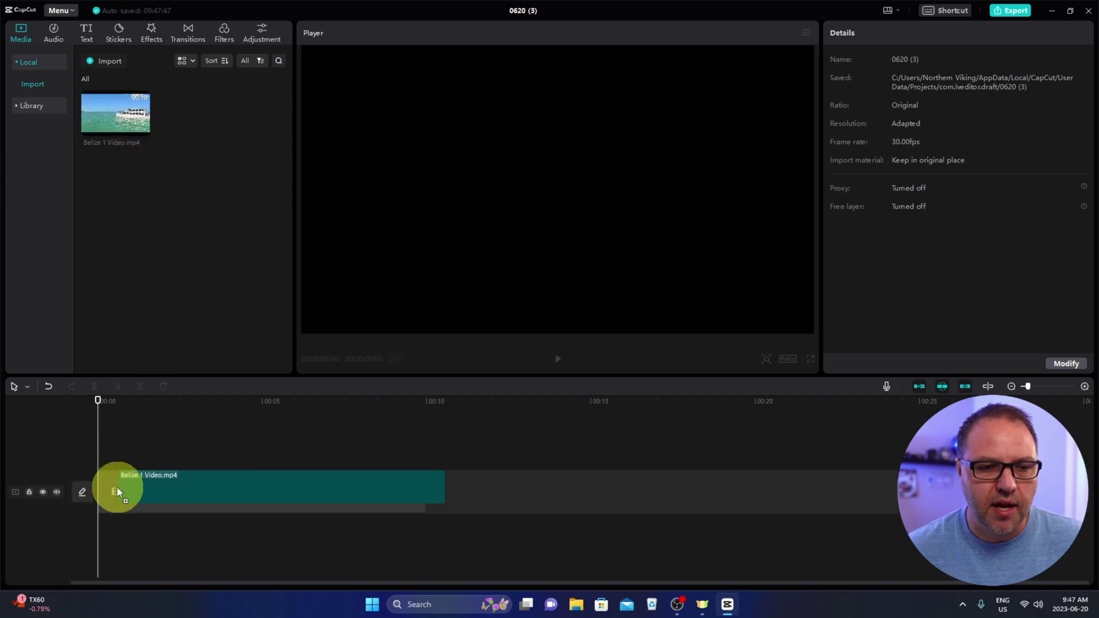
drag(116, 111, 117, 487)
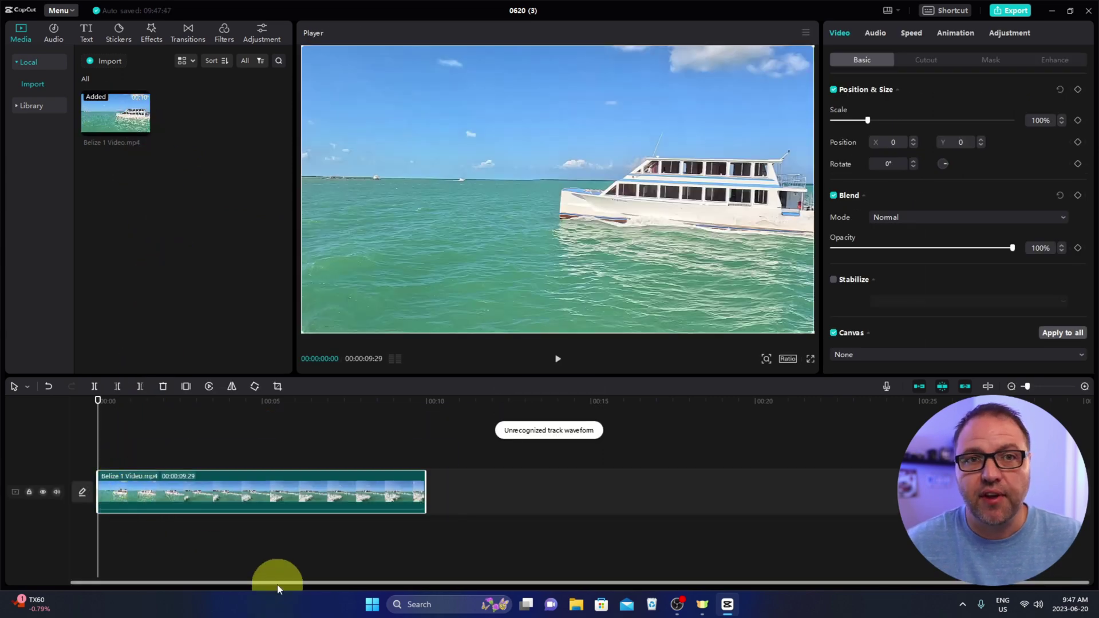
key(space)
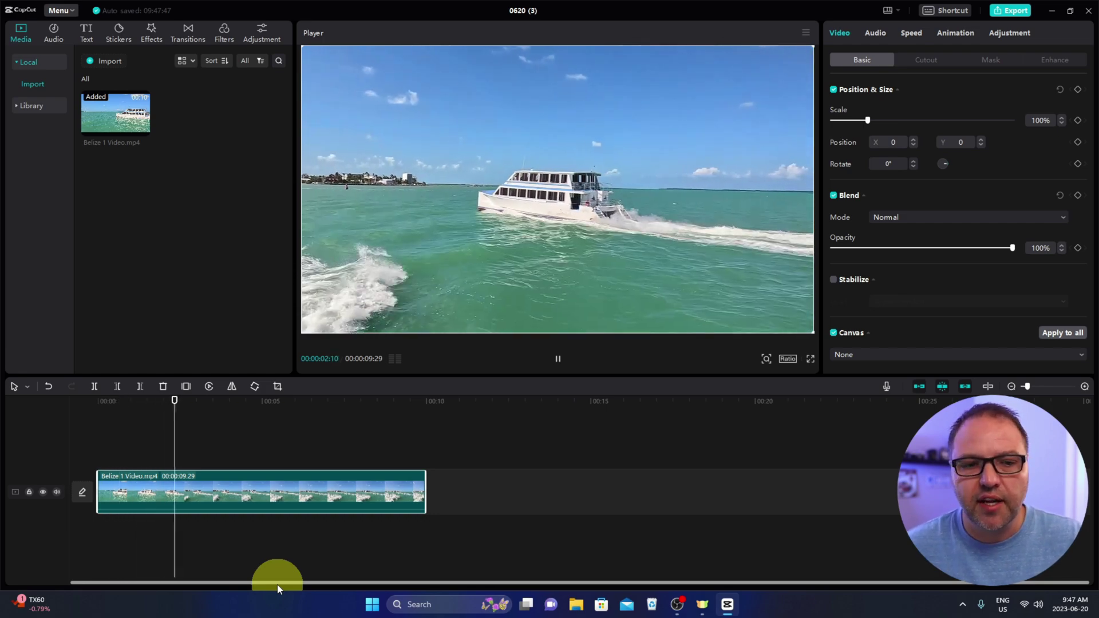
key(space)
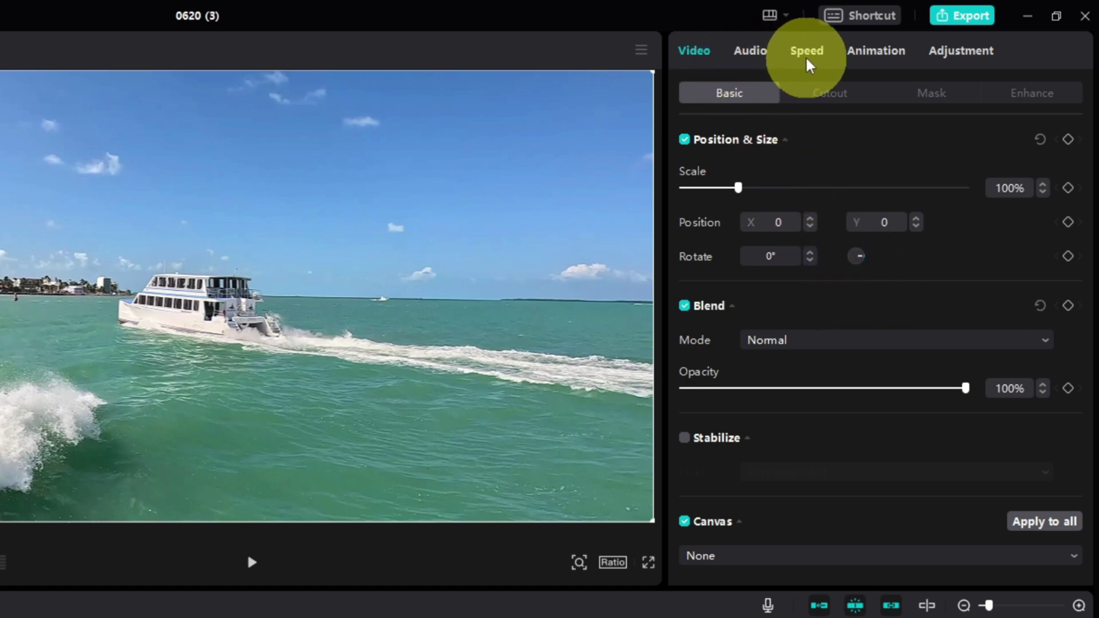
Step: Browse the In, Out and Combo animations, then try Rock Vertically on the clip
click(874, 52)
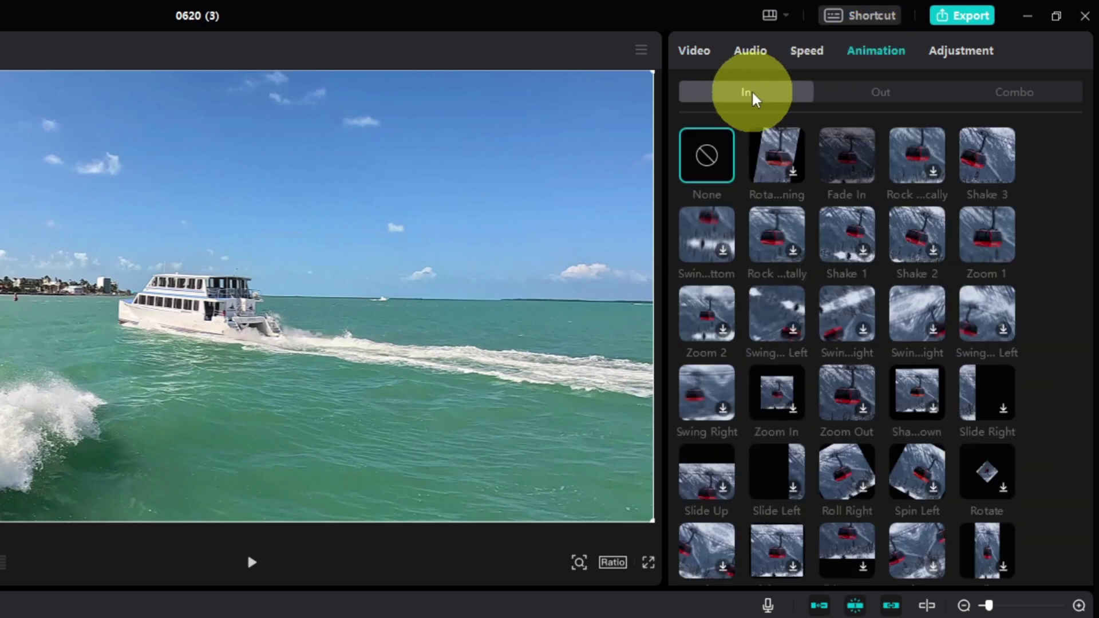
click(884, 93)
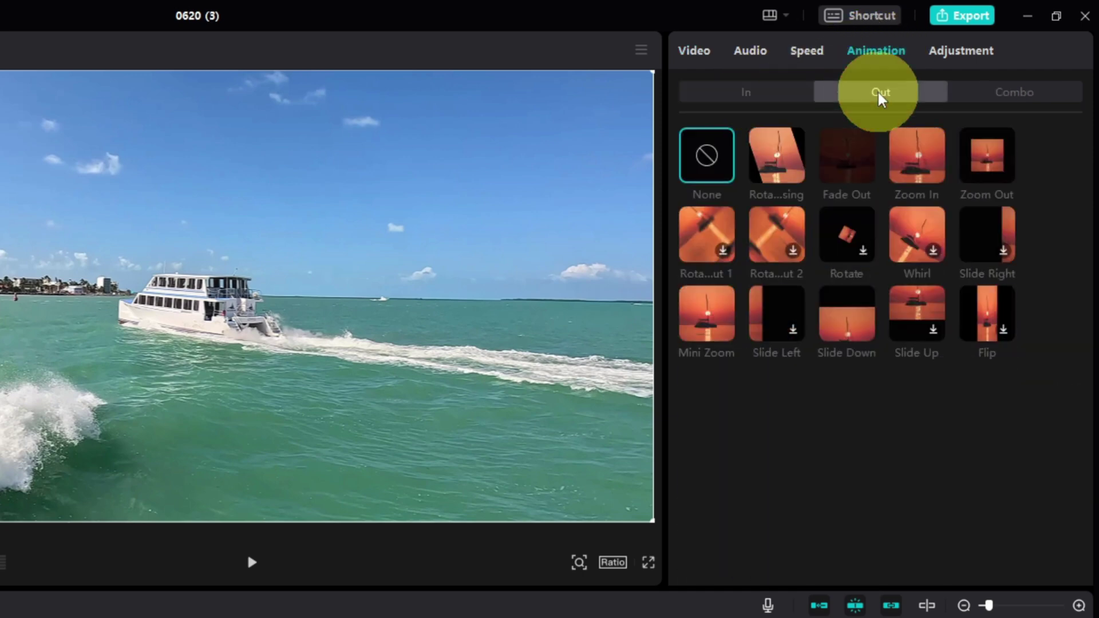
click(1000, 100)
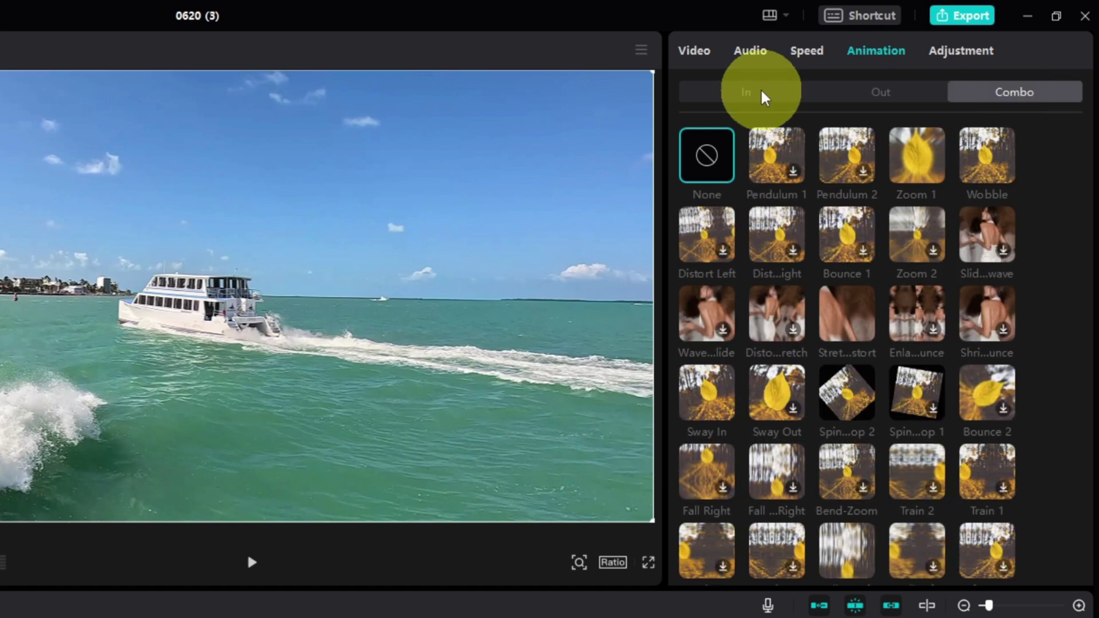
click(745, 100)
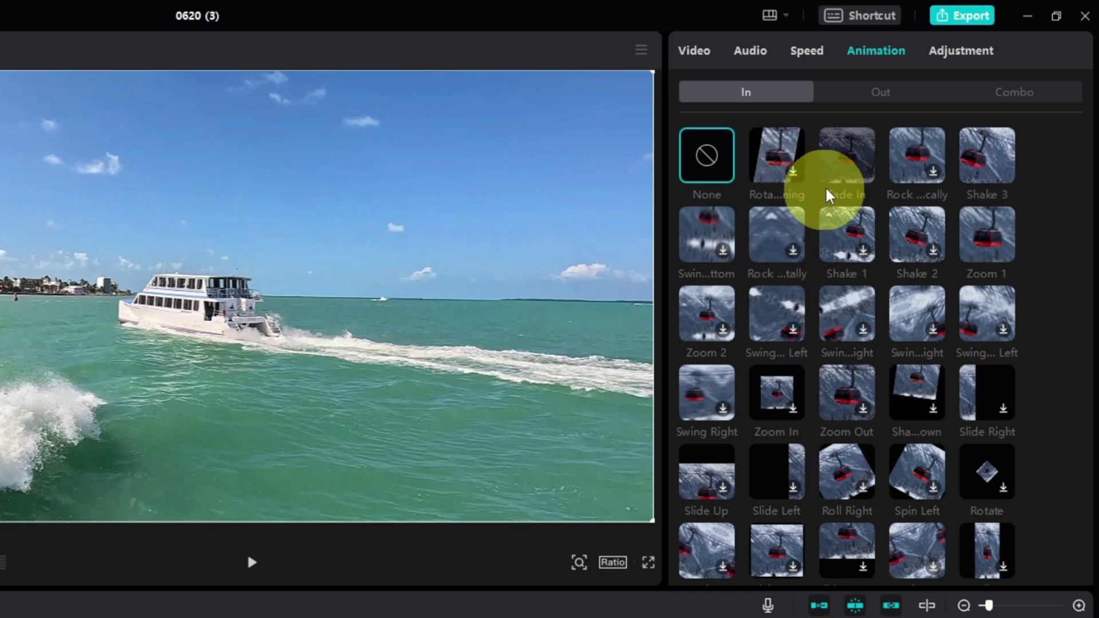
click(797, 258)
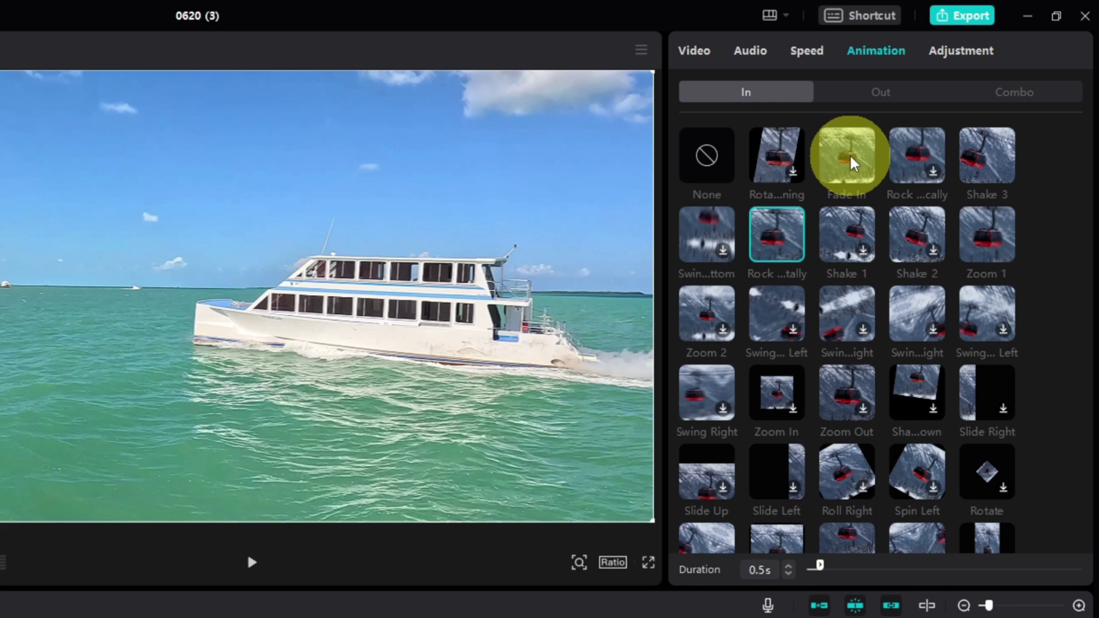
Step: Apply Fade In to the boat clip, testing longer durations before settling on 0.5 s
click(851, 162)
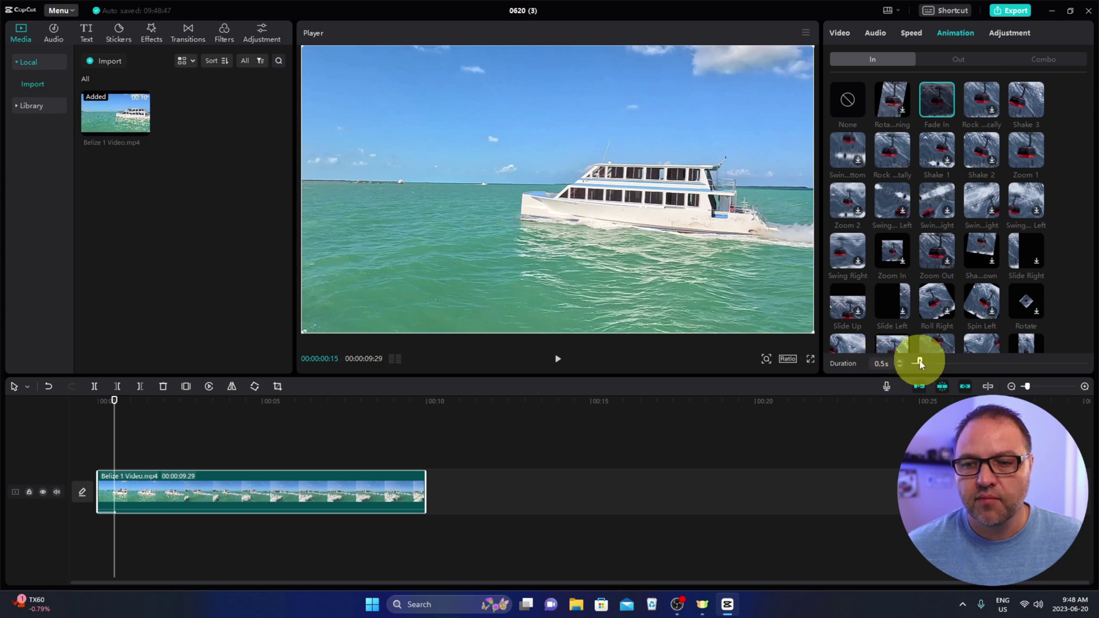
drag(930, 364, 956, 364)
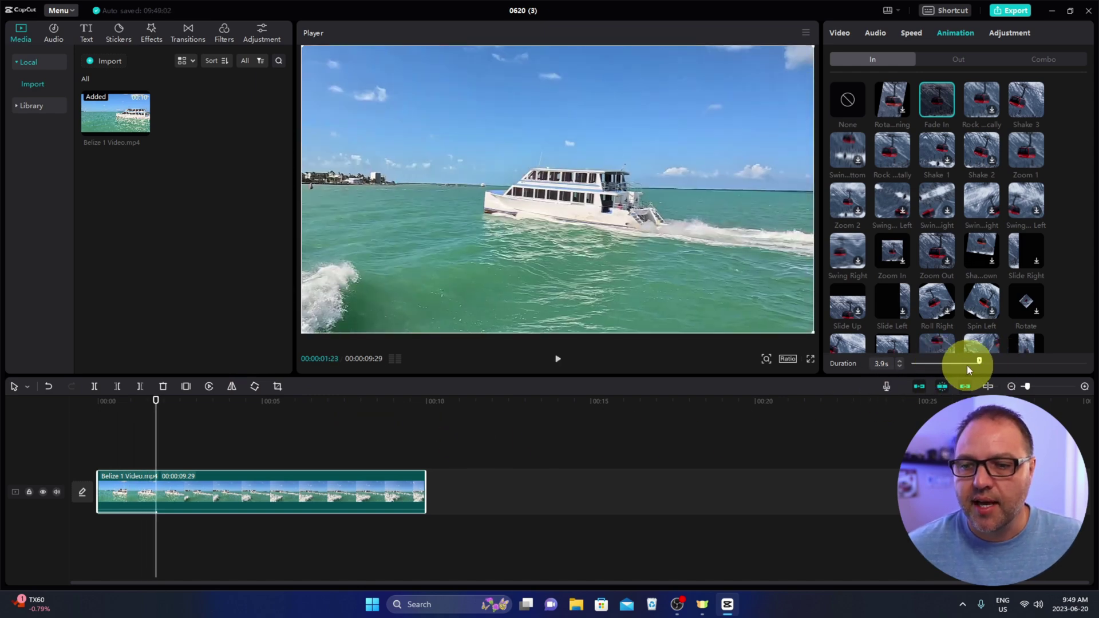
drag(926, 367, 919, 368)
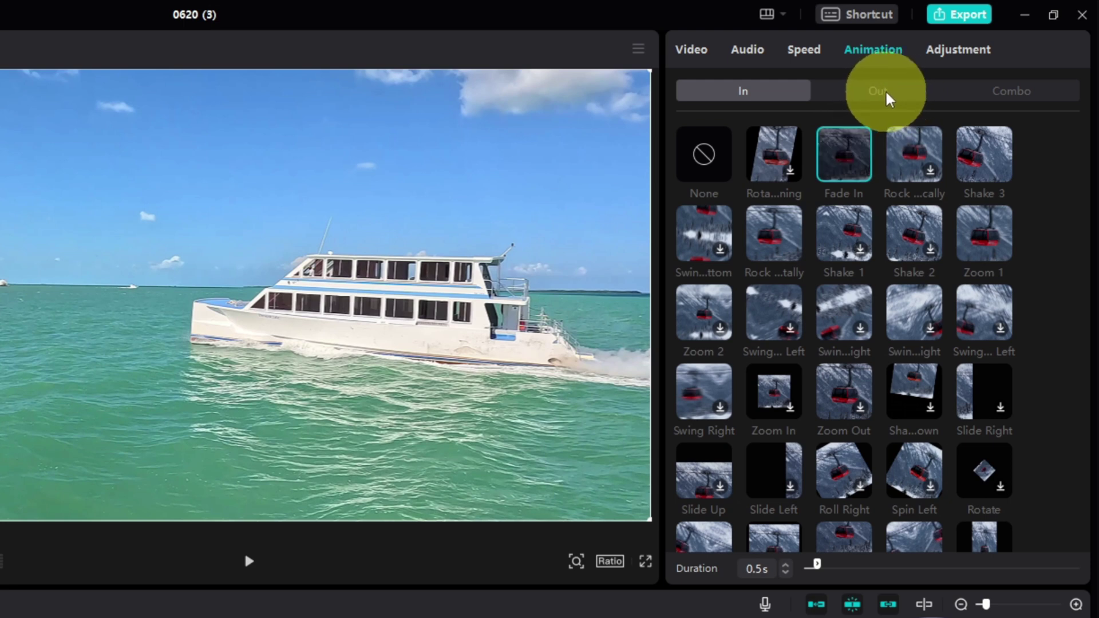
Step: Add the Fade Out exit animation to the clip and lengthen it to 2.4 s
click(878, 93)
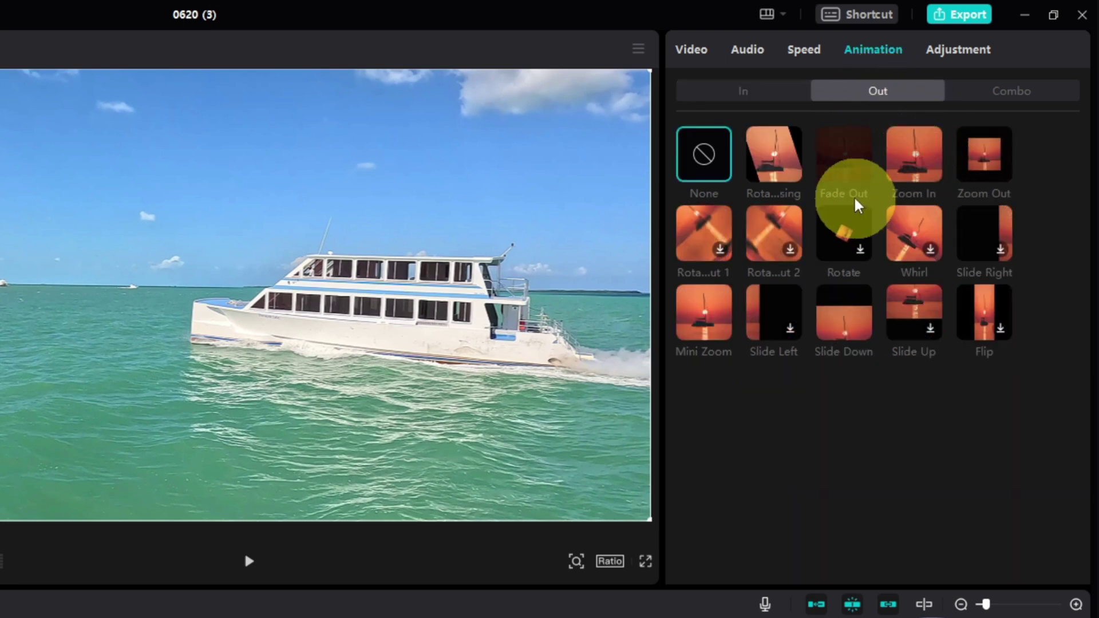
mouse_move(844, 155)
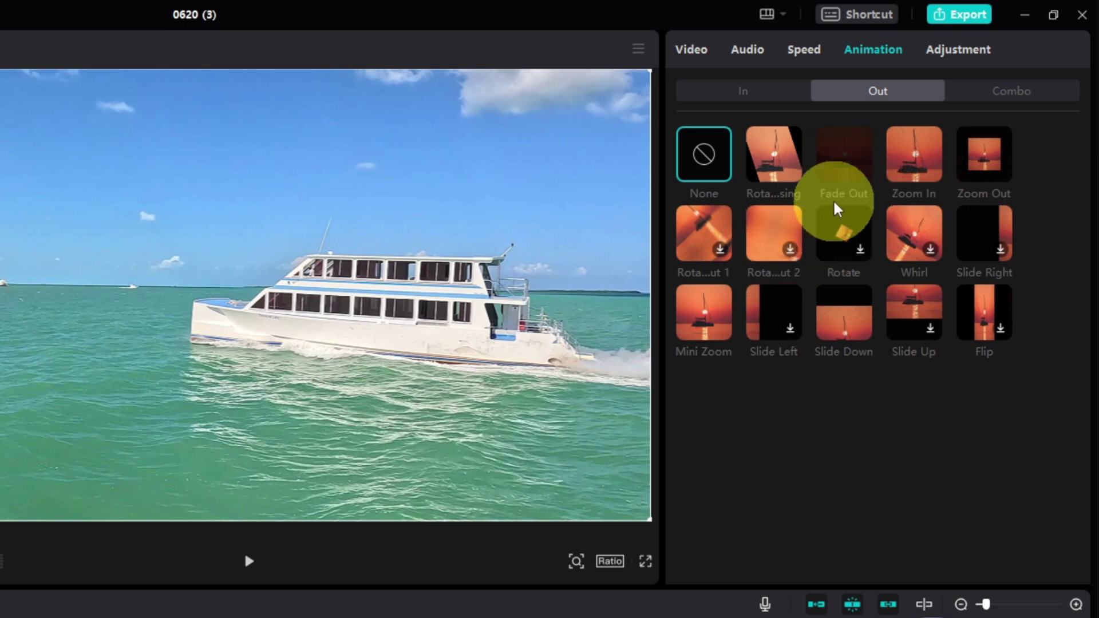
click(843, 161)
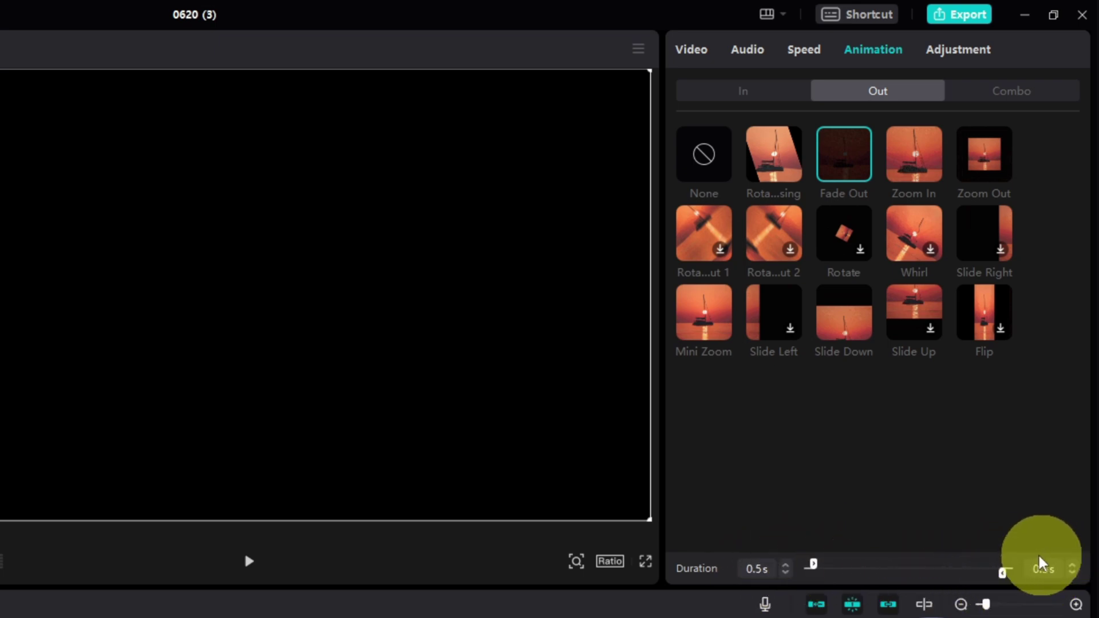
drag(1003, 580, 969, 577)
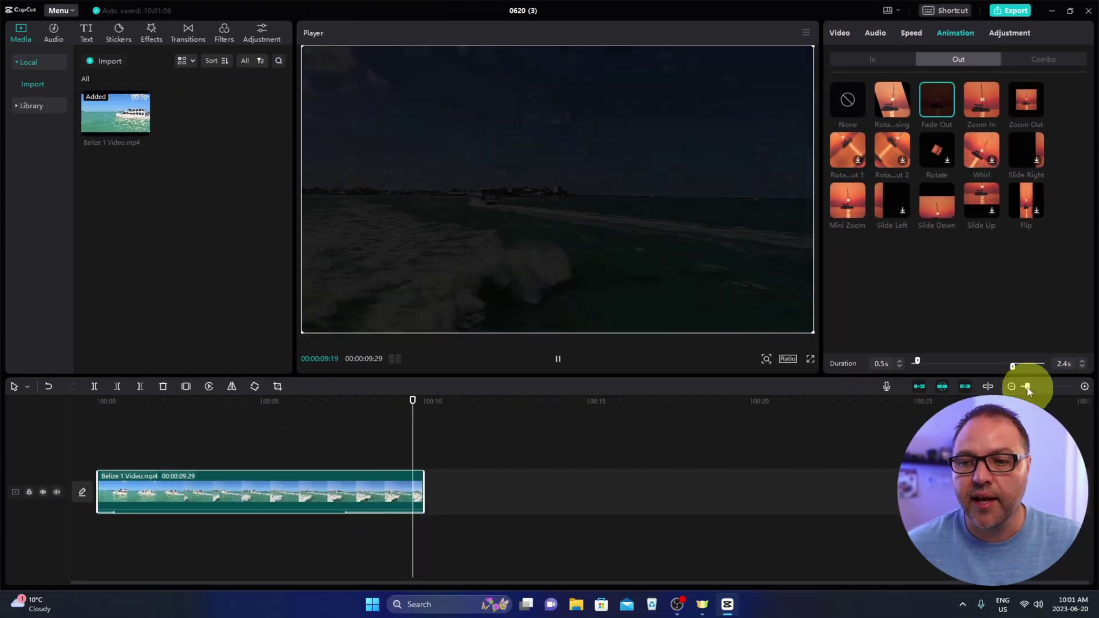
Step: Shorten the Fade Out to 0.5 s and drag the playhead back to 00:00
drag(1015, 370, 1026, 367)
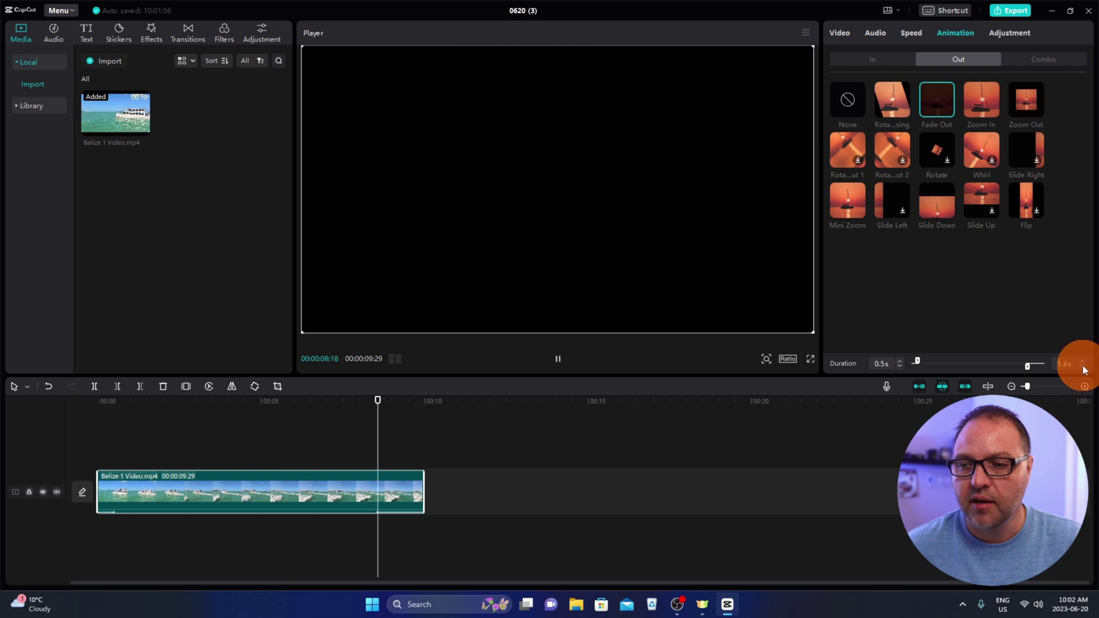
drag(1085, 369, 1084, 369)
click(1083, 367)
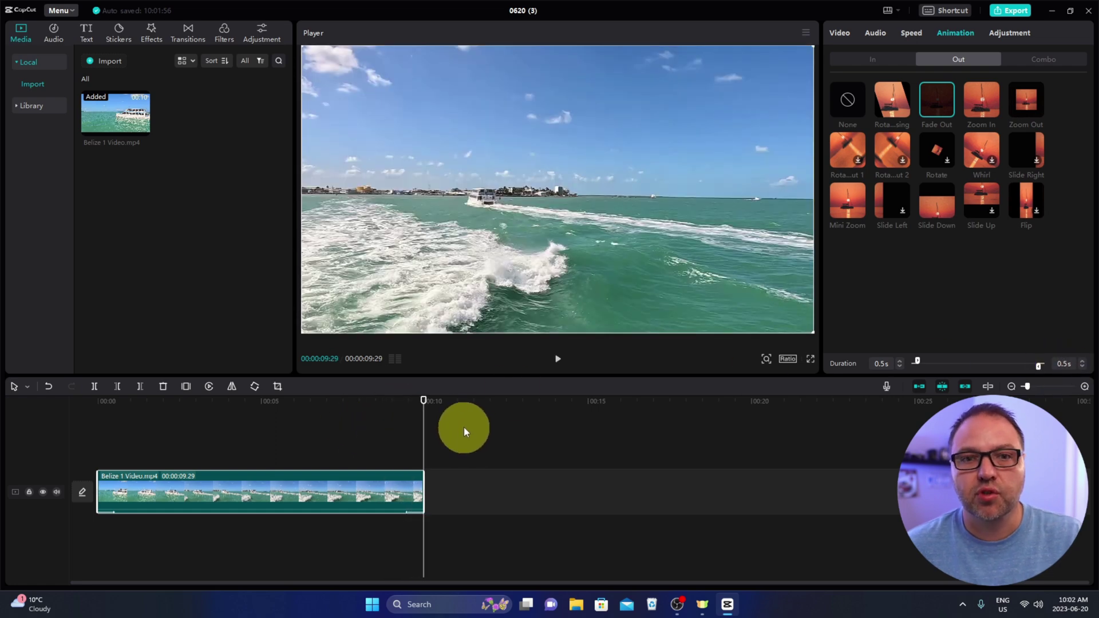
drag(430, 404, 29, 444)
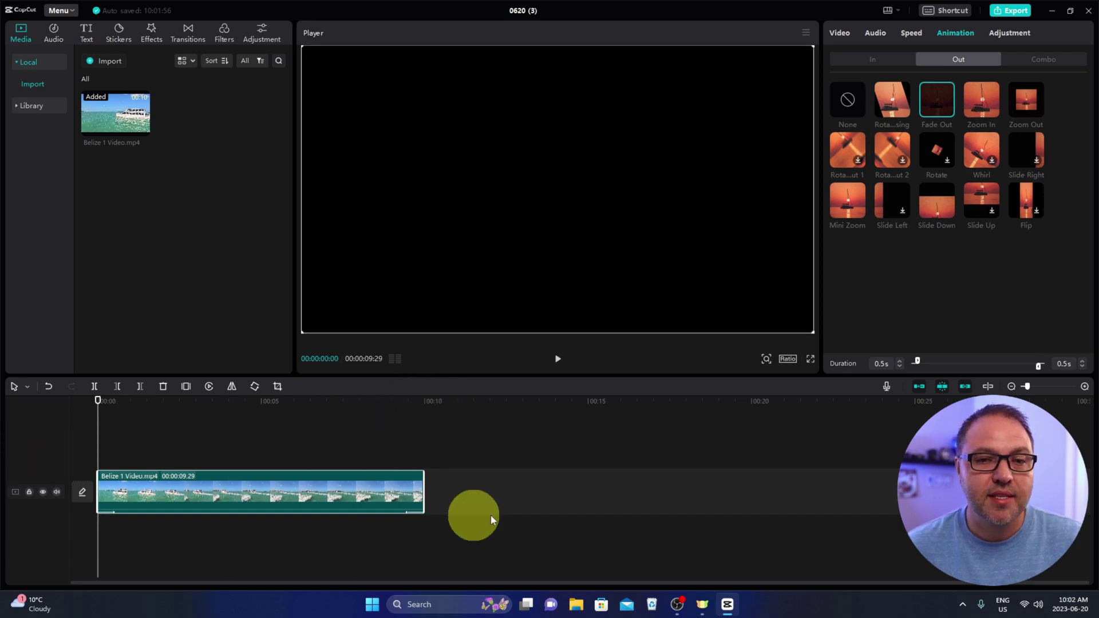
key(space)
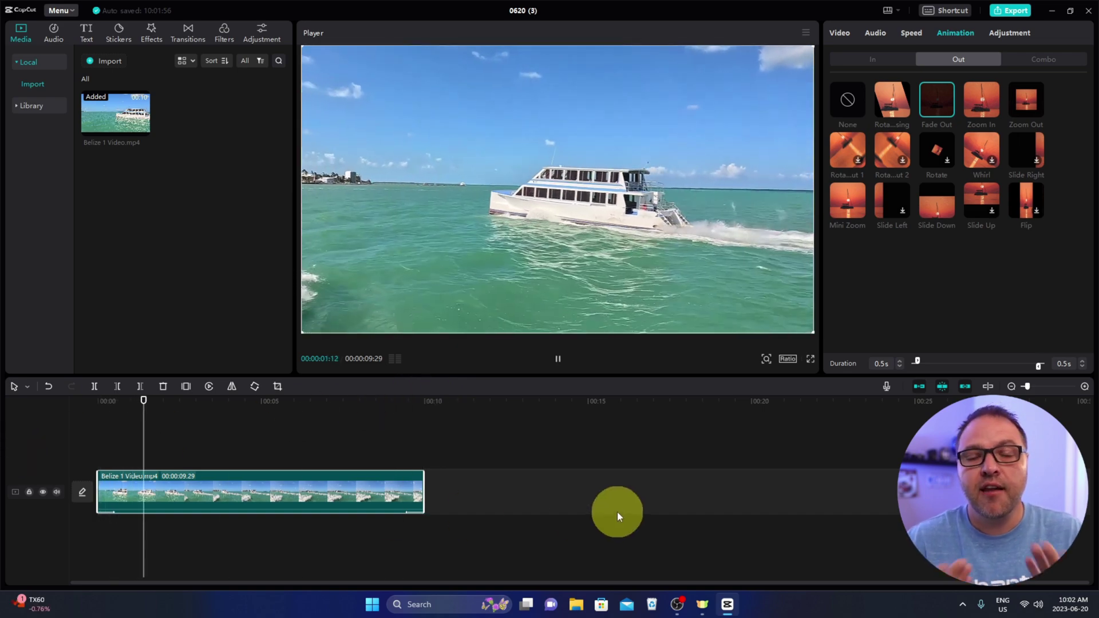